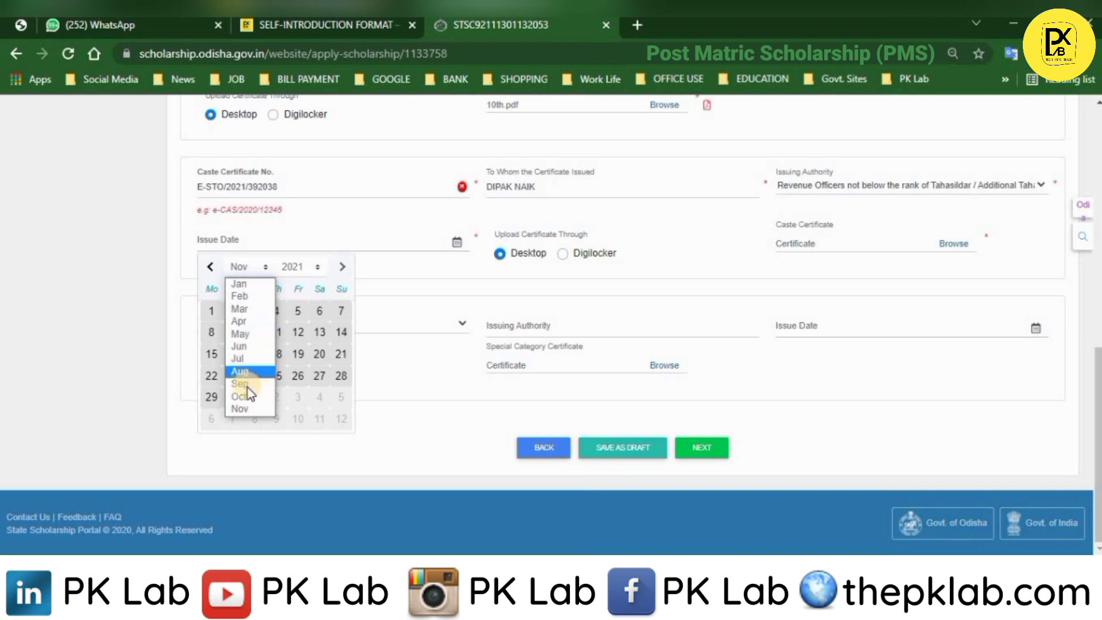
# - Pick 27 September 2021 as the caste certificate issue date and upload ST.pdf as the certificate
pyautogui.click(249, 385)
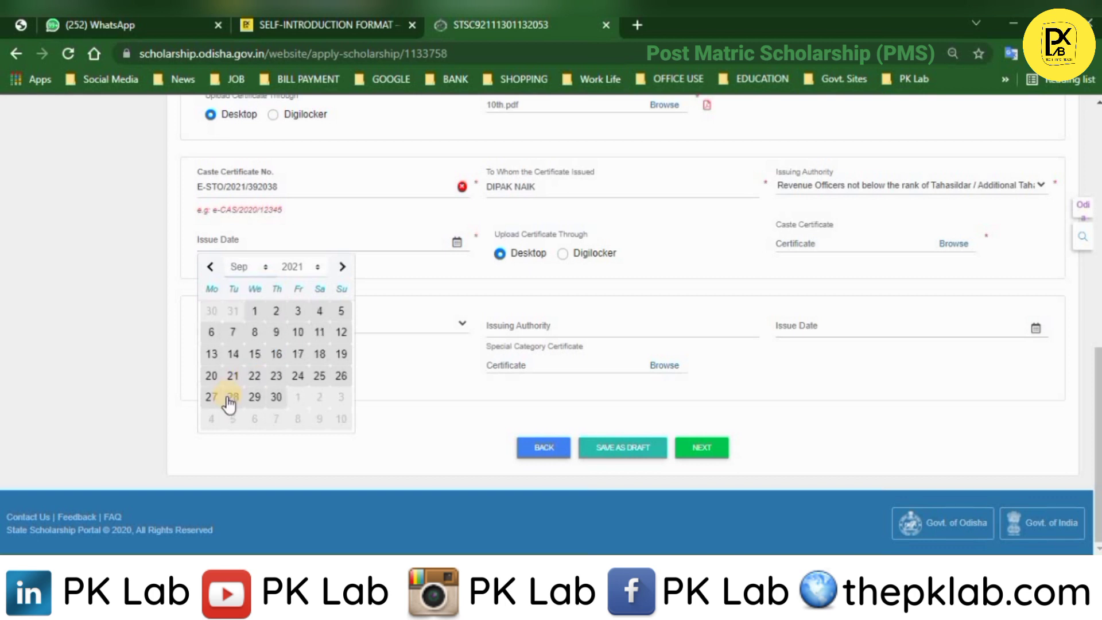
pyautogui.click(212, 397)
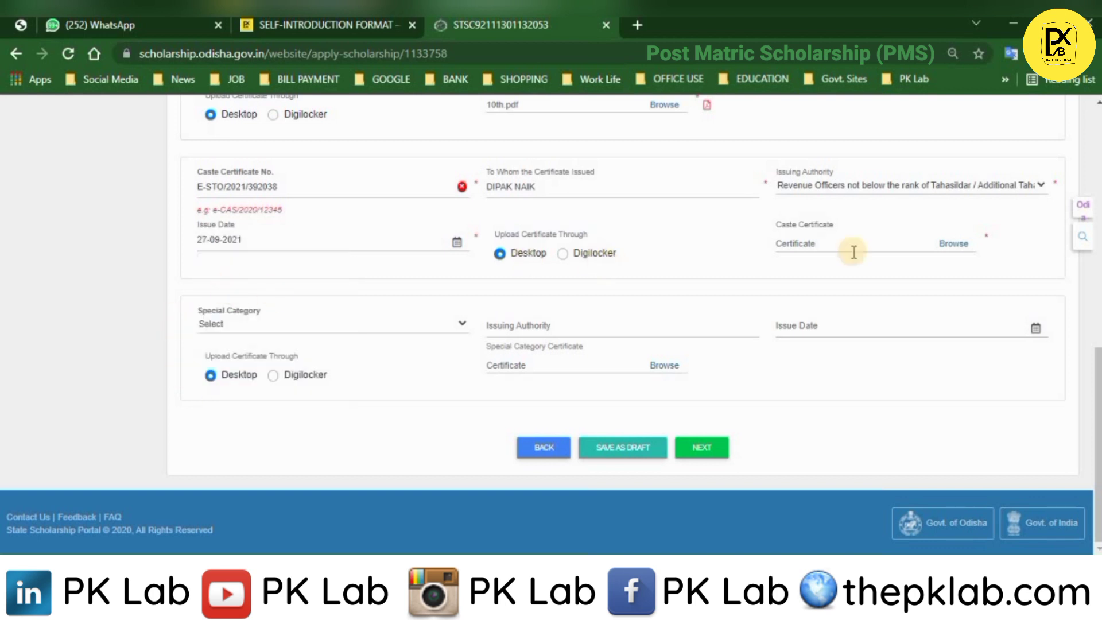
pyautogui.click(930, 245)
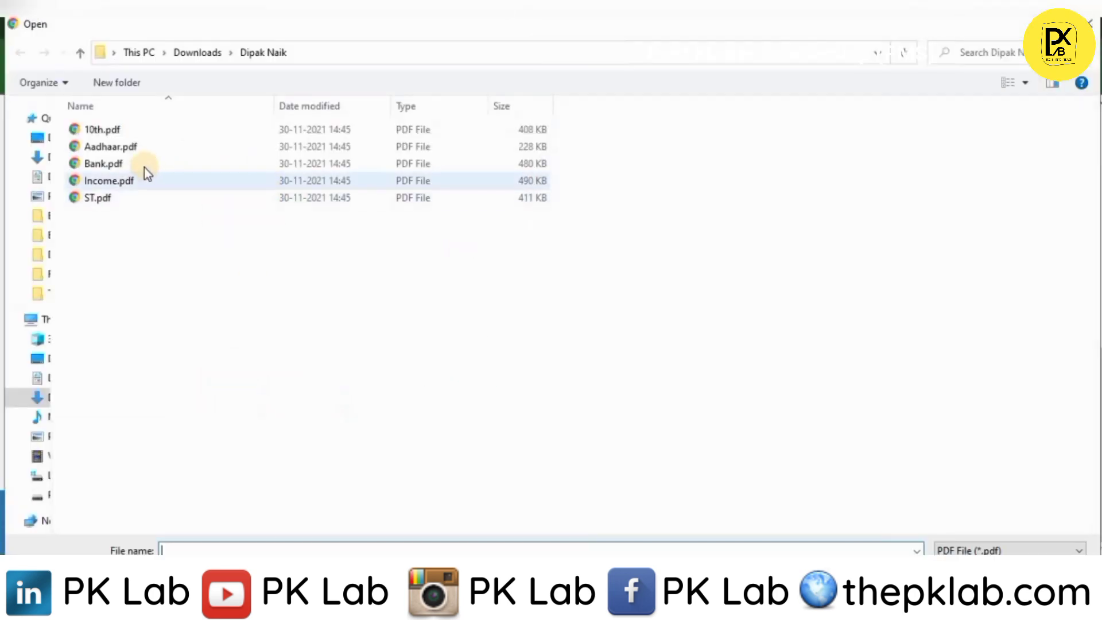
pyautogui.click(137, 197)
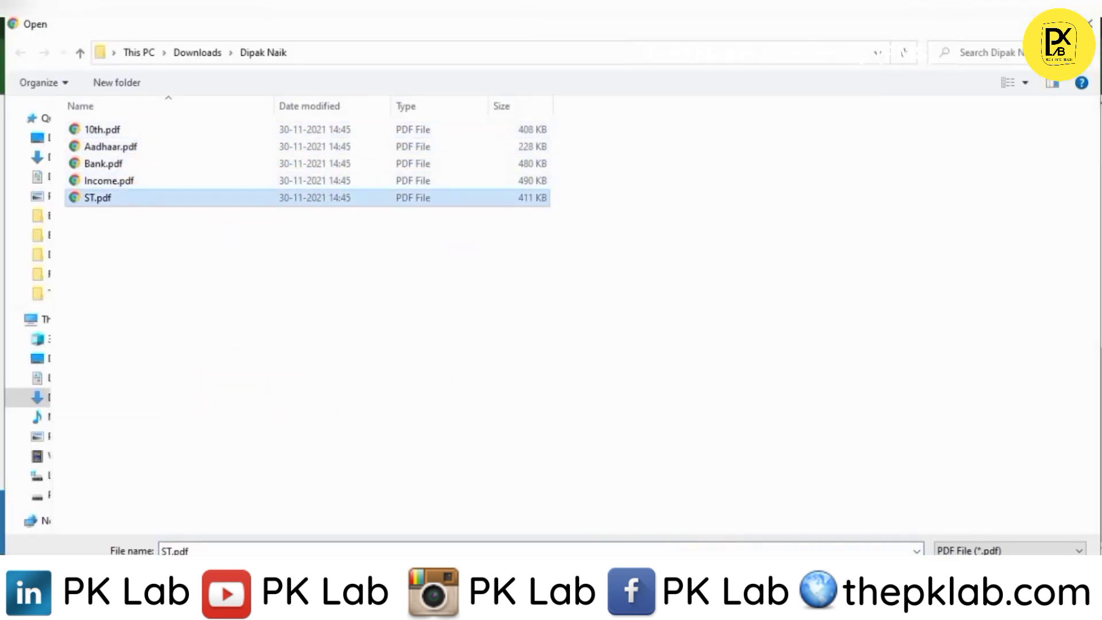
pyautogui.press('Return')
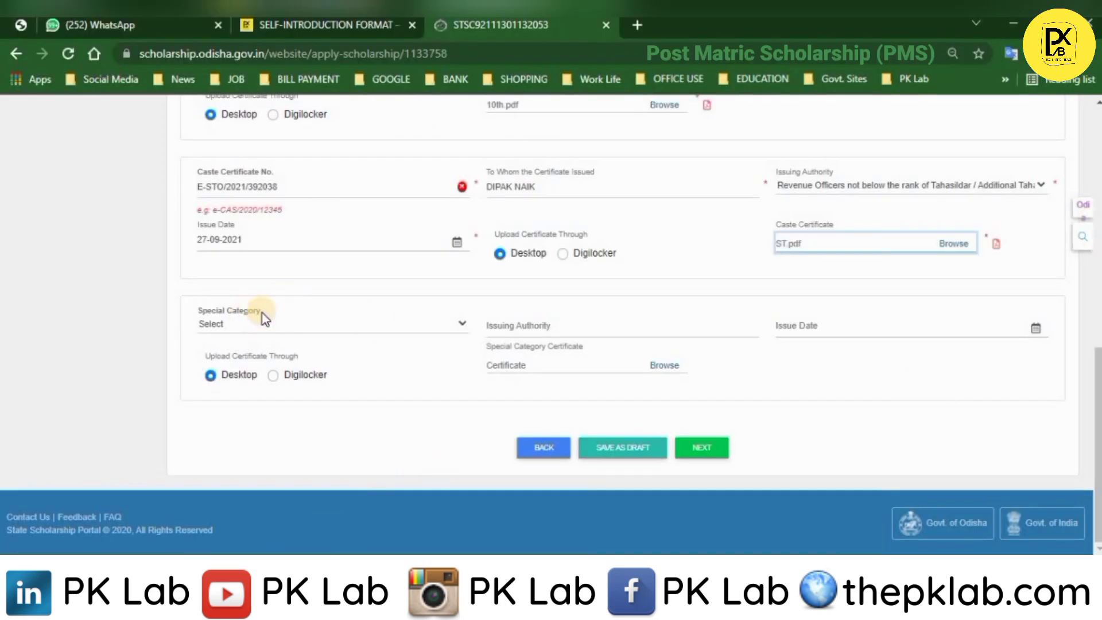
pyautogui.click(207, 312)
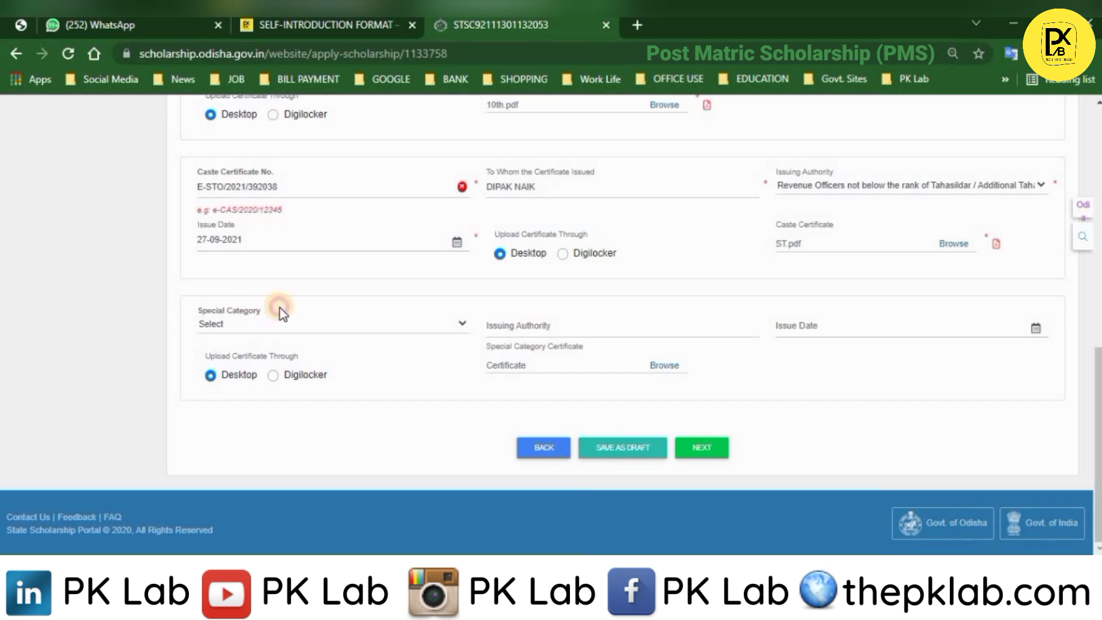
# - Leave Special Category unset and save the eligibility details as a draft
pyautogui.click(273, 320)
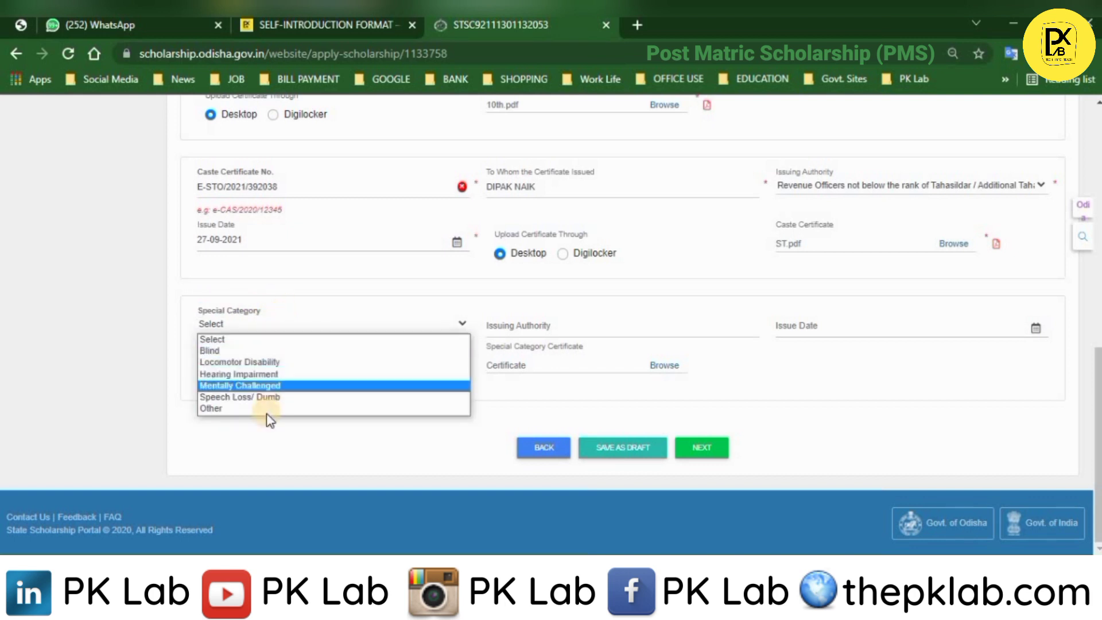
pyautogui.click(174, 425)
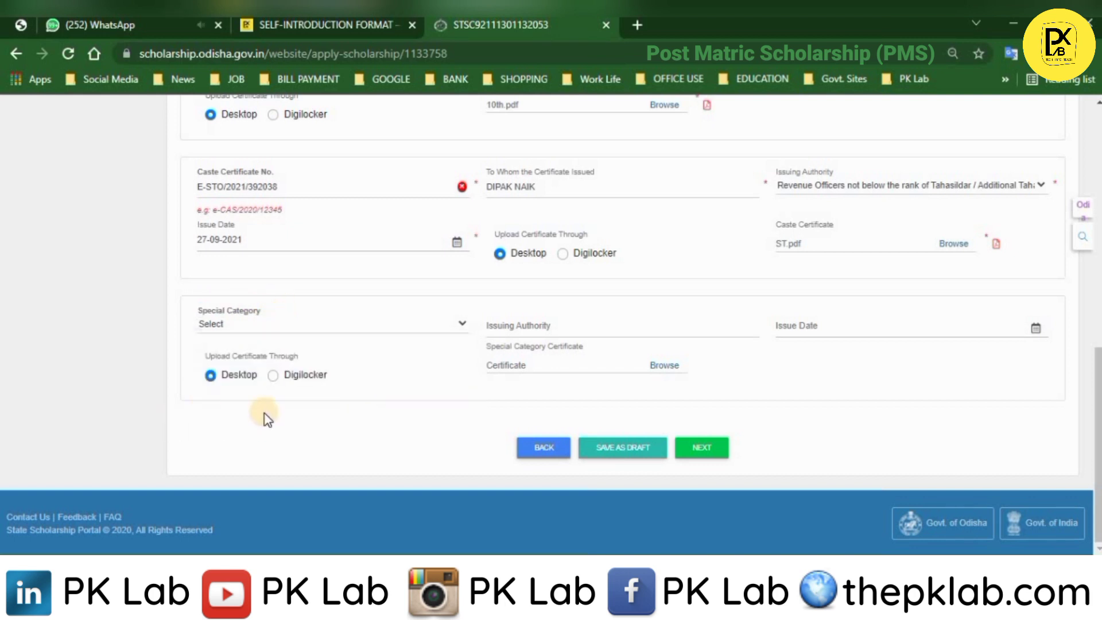
pyautogui.click(624, 449)
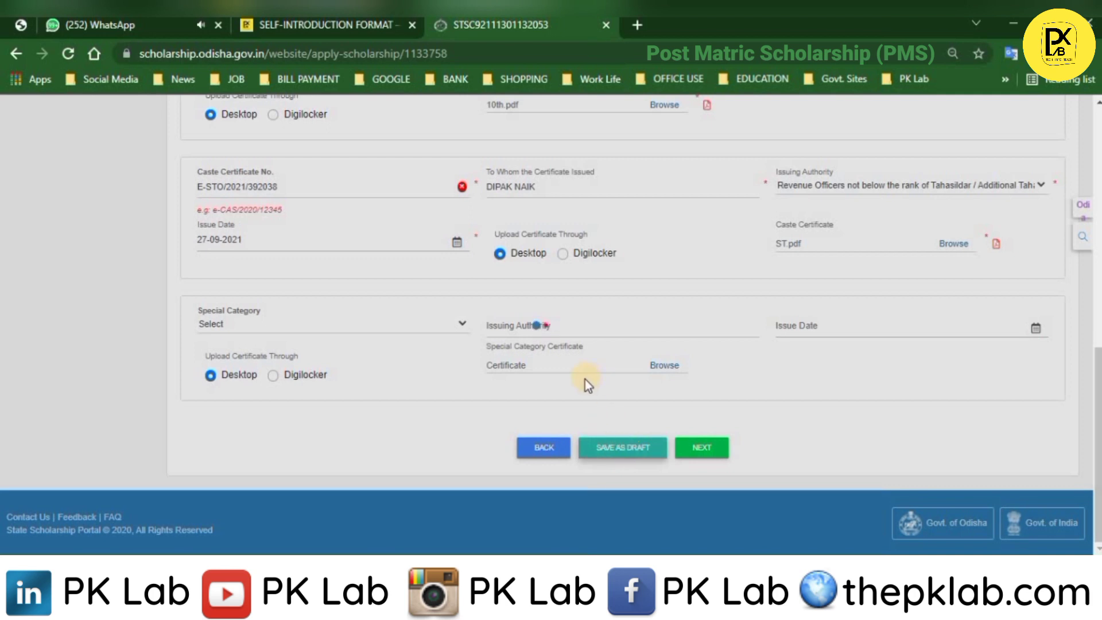
pyautogui.scroll(3, 758, 380)
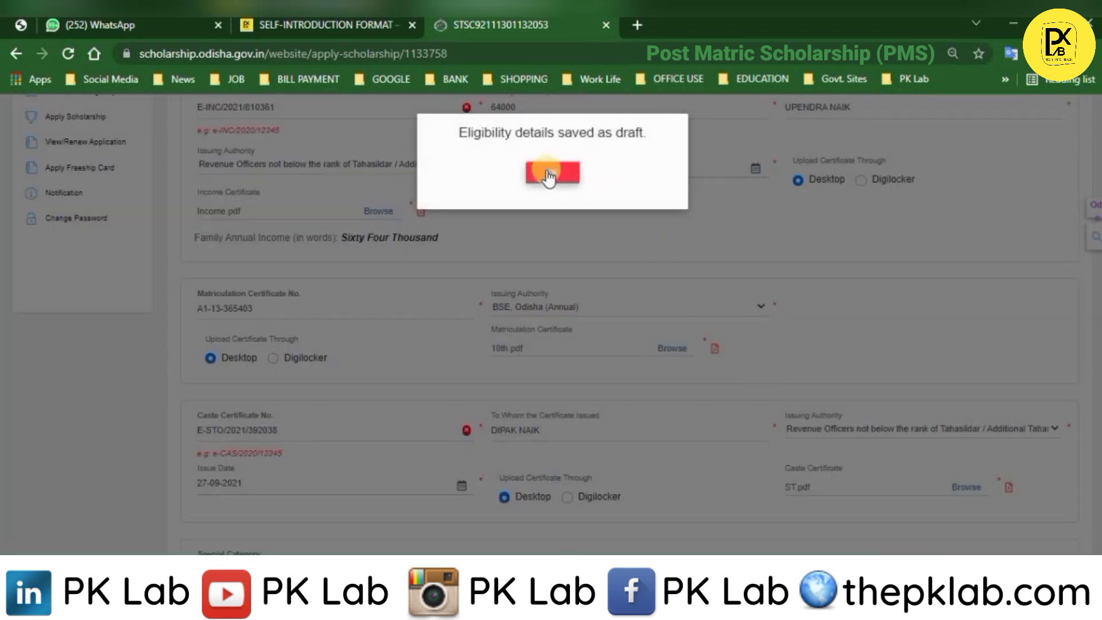
pyautogui.click(548, 173)
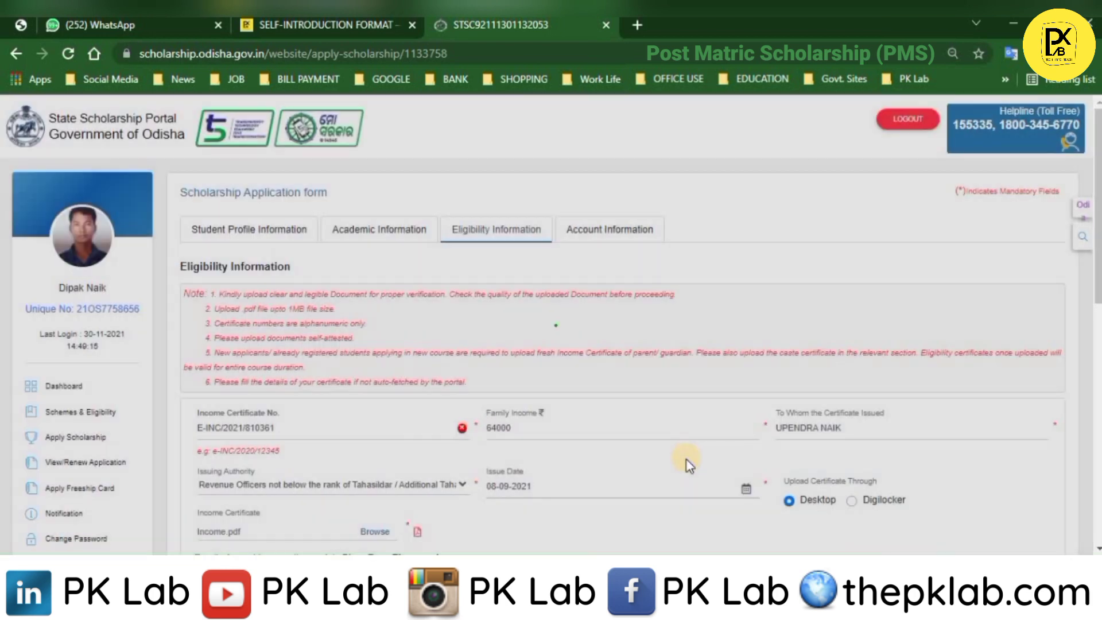
# - Submit the eligibility details with NEXT and acknowledge the success message to reach Account Information
pyautogui.scroll(-10, 687, 459)
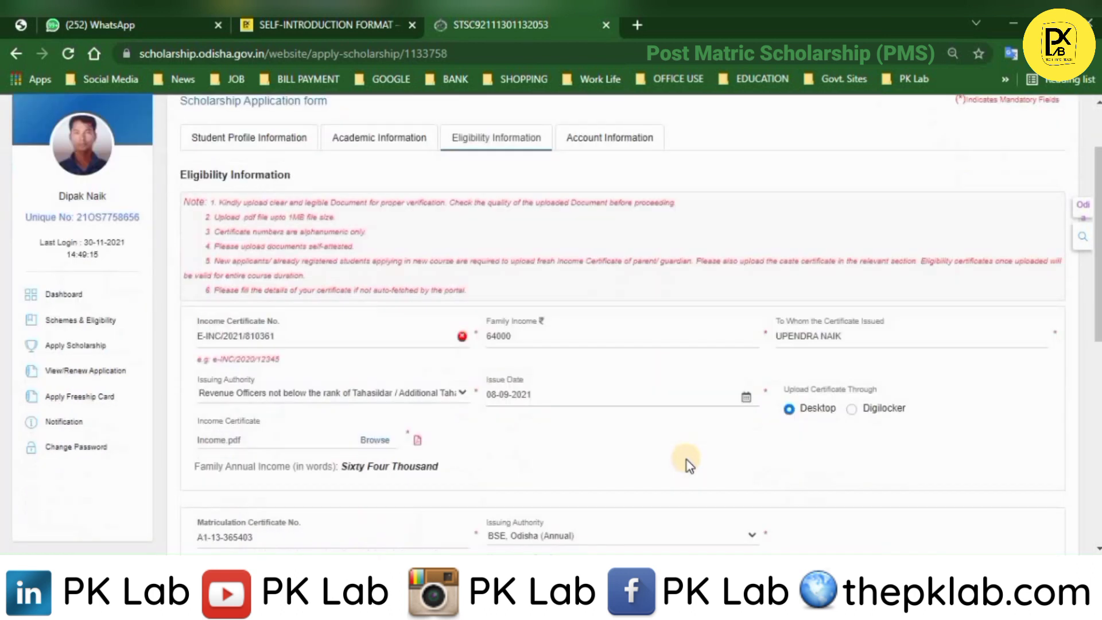
pyautogui.click(705, 447)
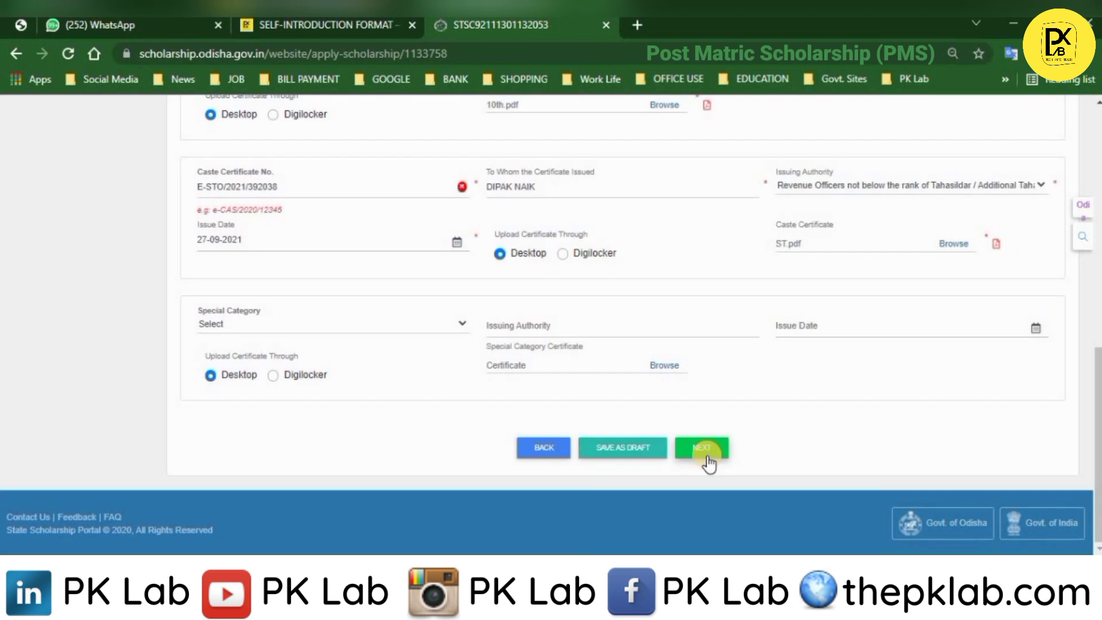
pyautogui.click(707, 456)
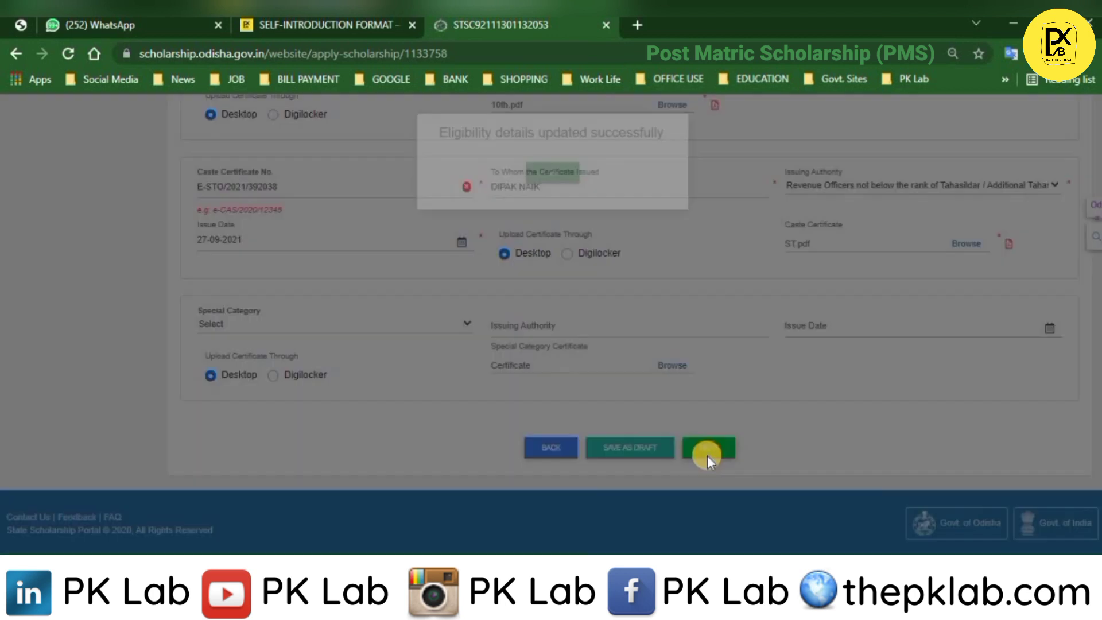
pyautogui.click(554, 172)
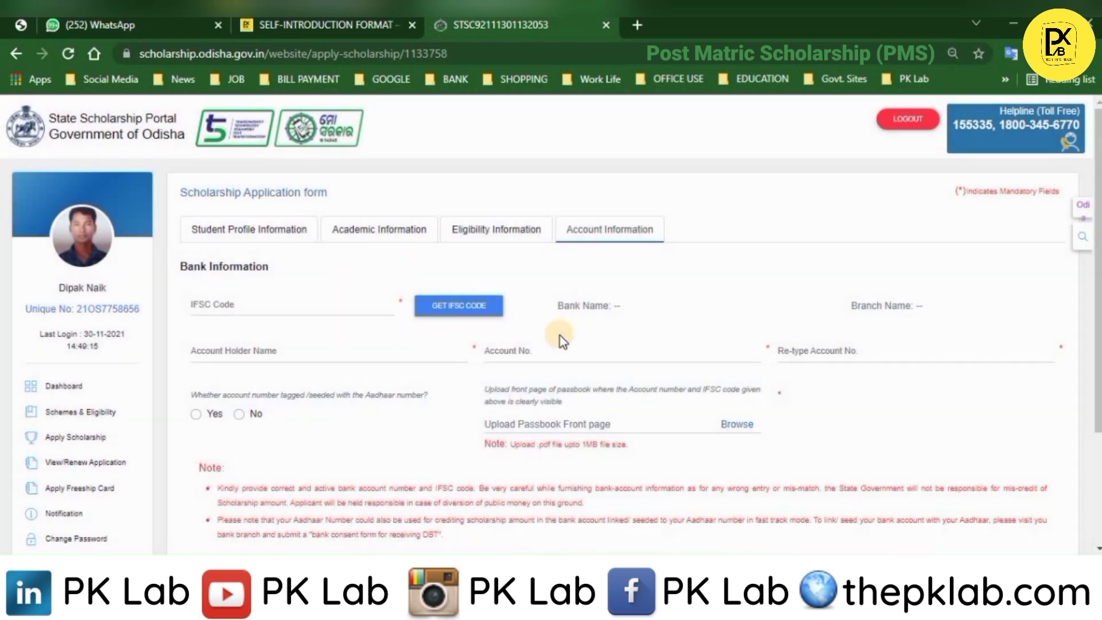
# - Enter IFSC code SBIN0012022 and the account holder's name
pyautogui.click(206, 304)
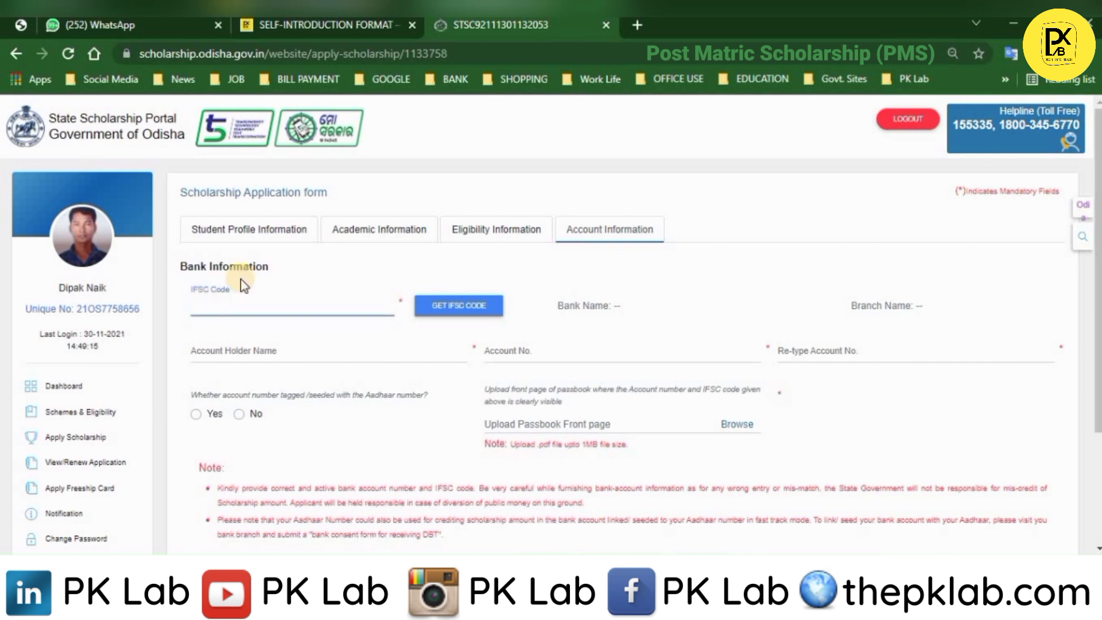
pyautogui.write('SBIN0012022')
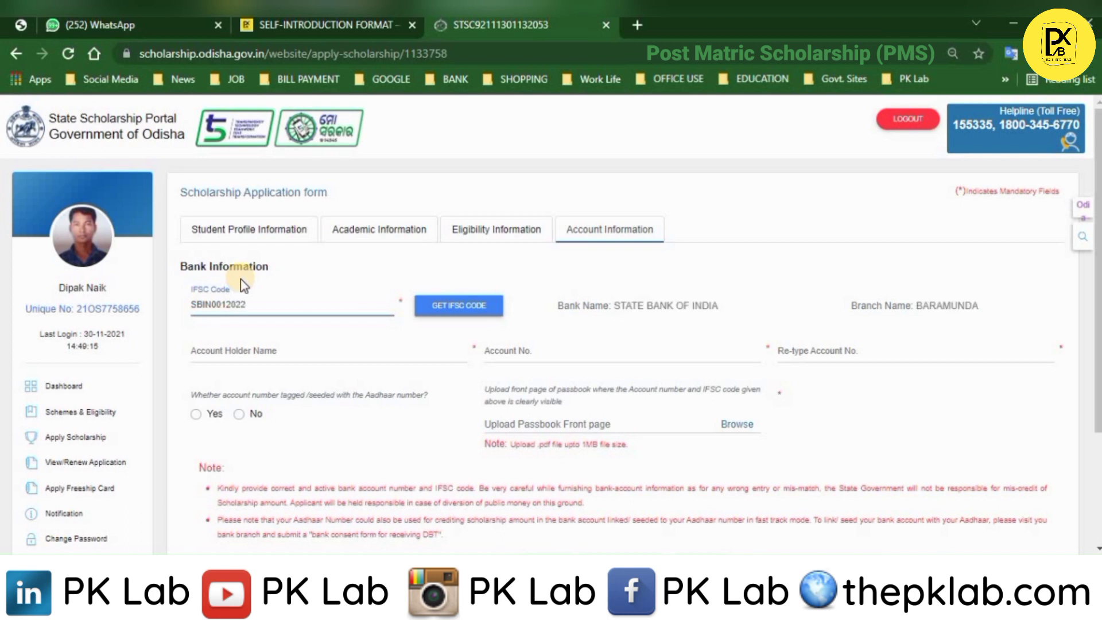
pyautogui.hotkey('ctrl', 'a')
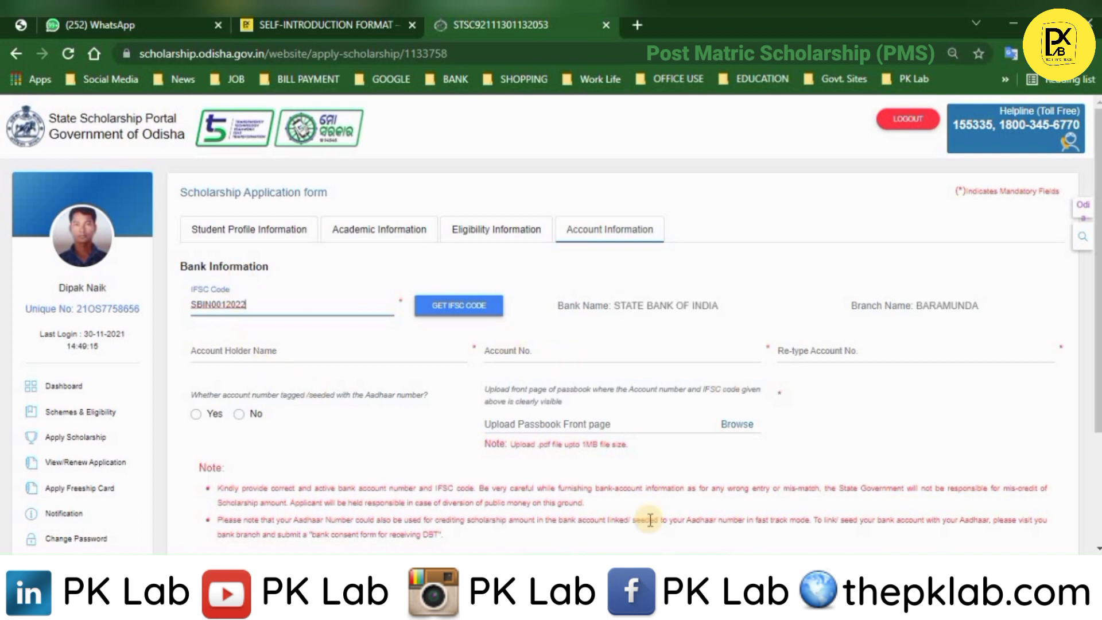
pyautogui.click(324, 343)
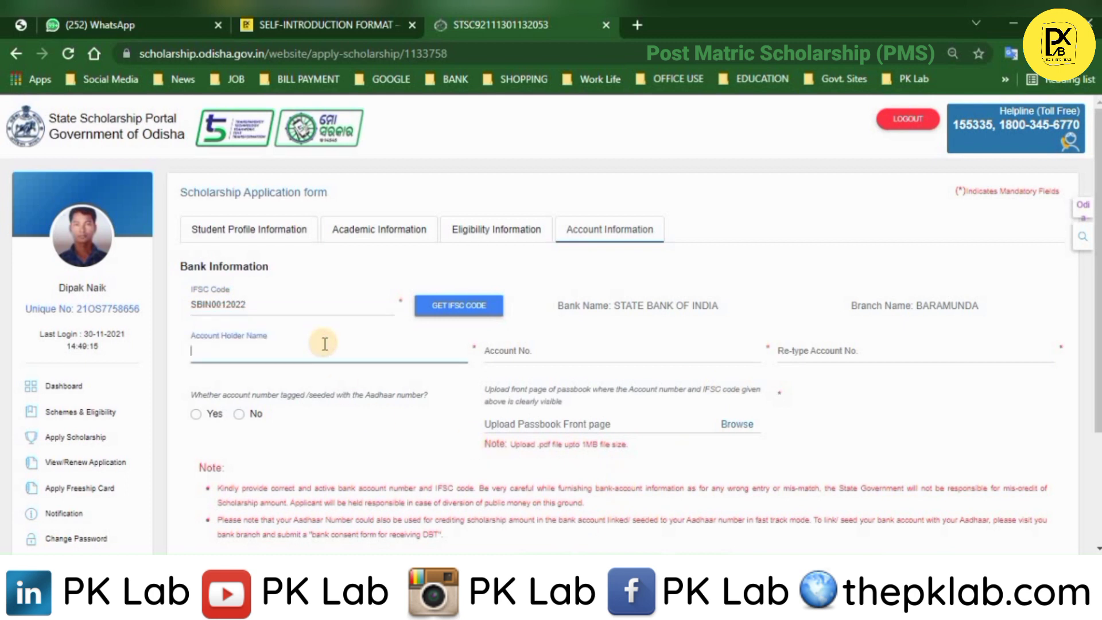
# - Enter and re-confirm the bank account number, and mark the account as Aadhaar-seeded (Yes)
pyautogui.click(552, 362)
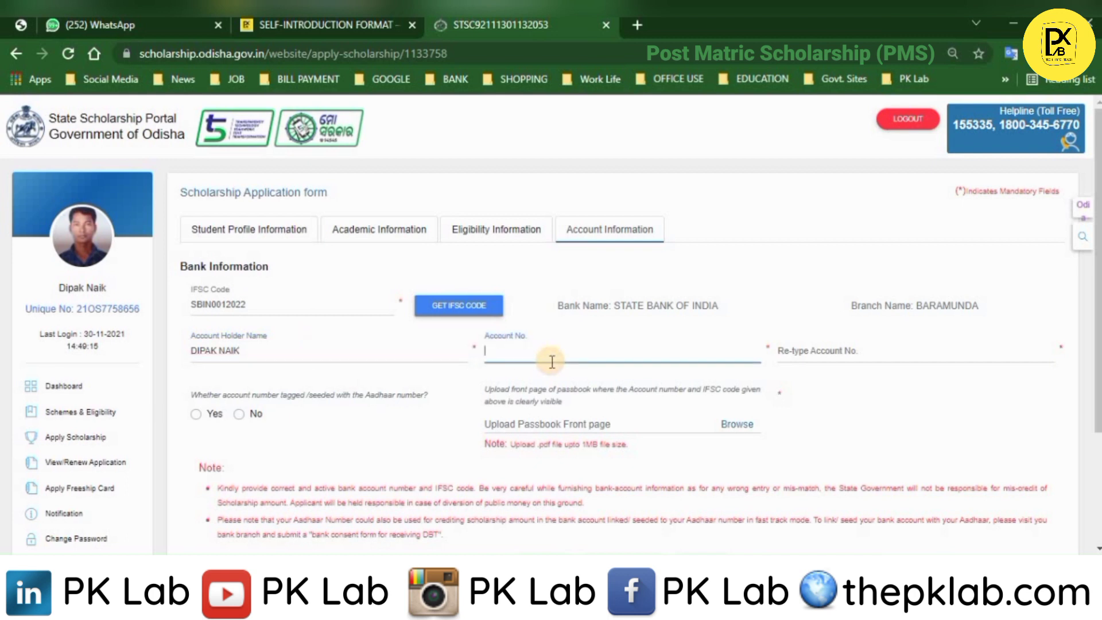
pyautogui.write('20')
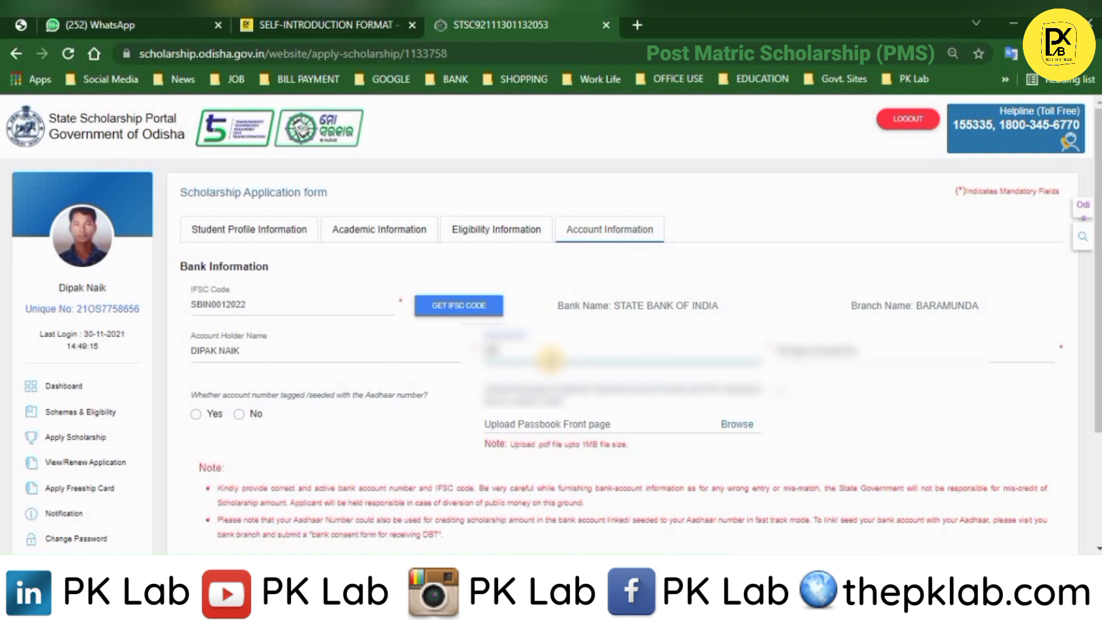
pyautogui.write('000000000')
pyautogui.click(865, 343)
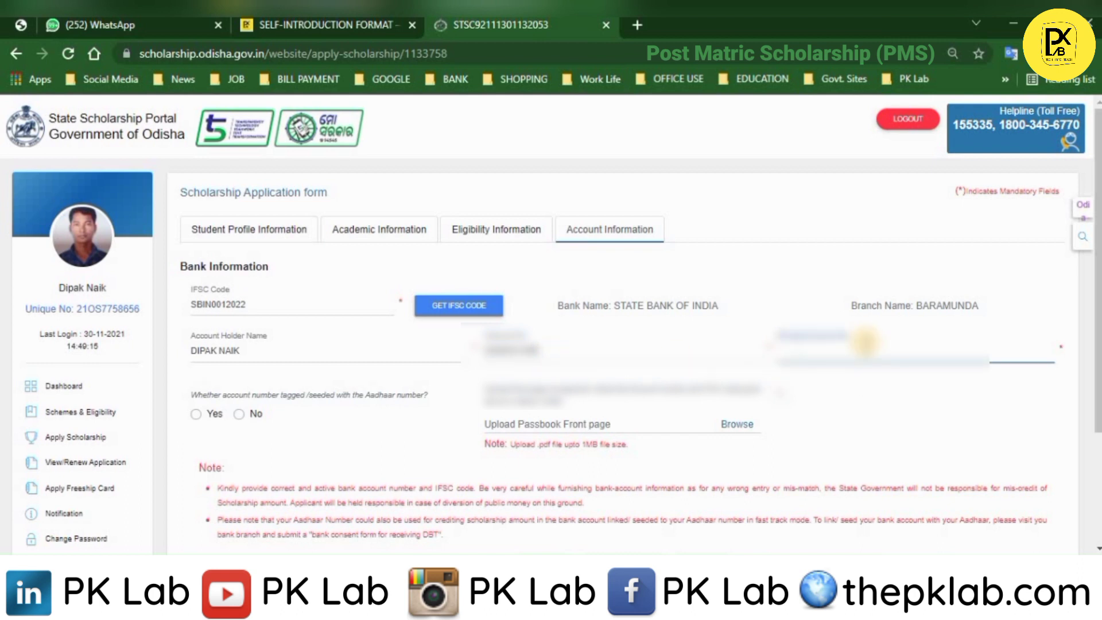
pyautogui.write('300000000000')
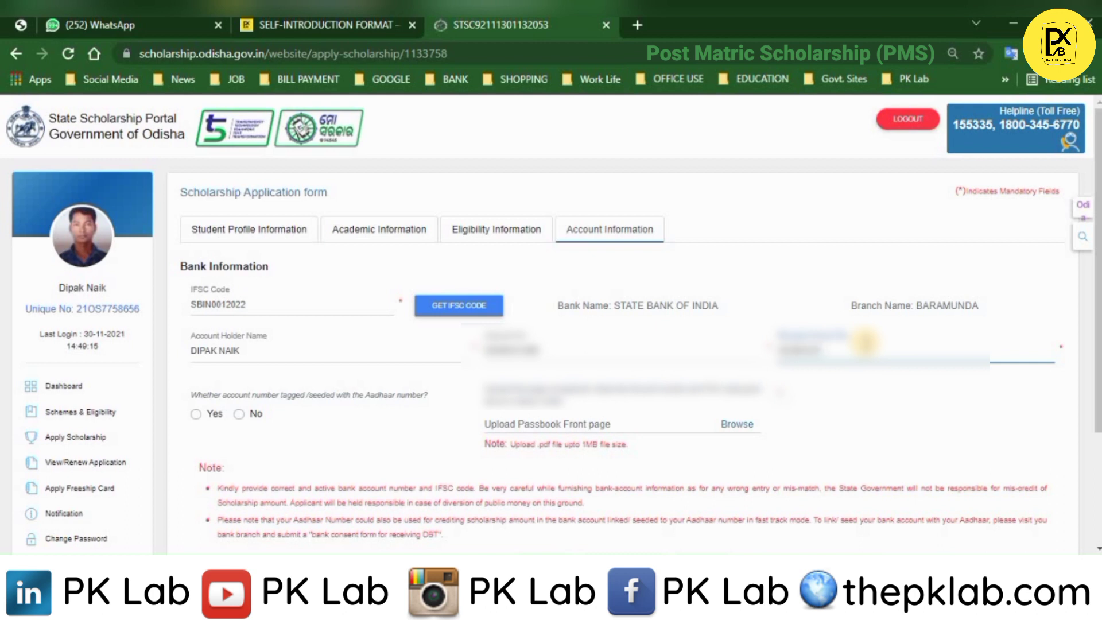
pyautogui.press('BackSpace')
pyautogui.press('BackSpace')
pyautogui.press('BackSpace')
pyautogui.write('0000')
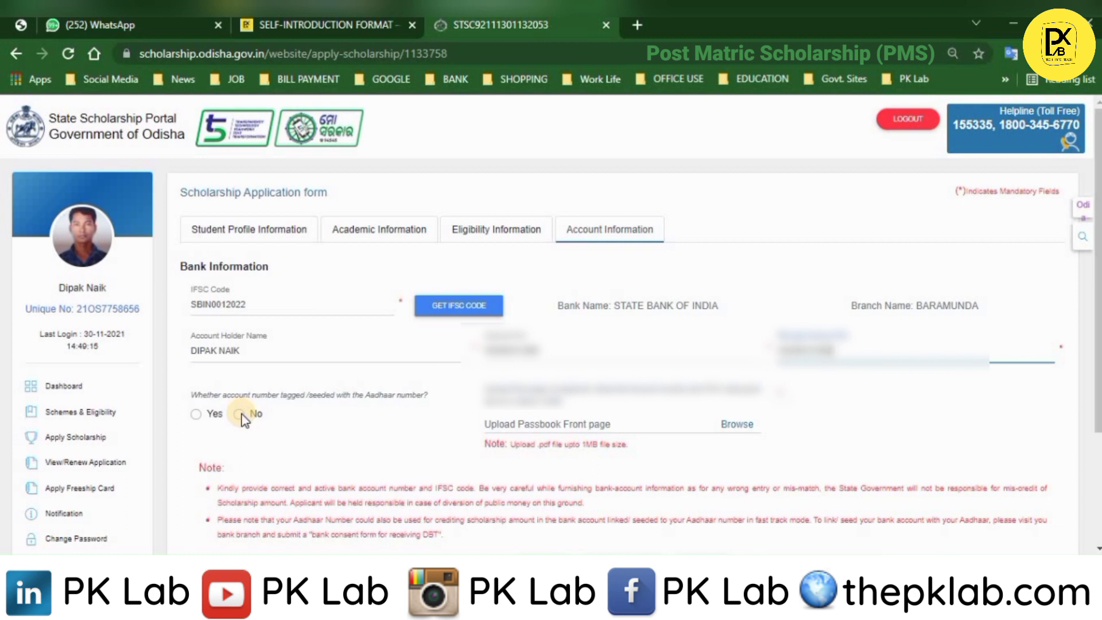
pyautogui.click(197, 416)
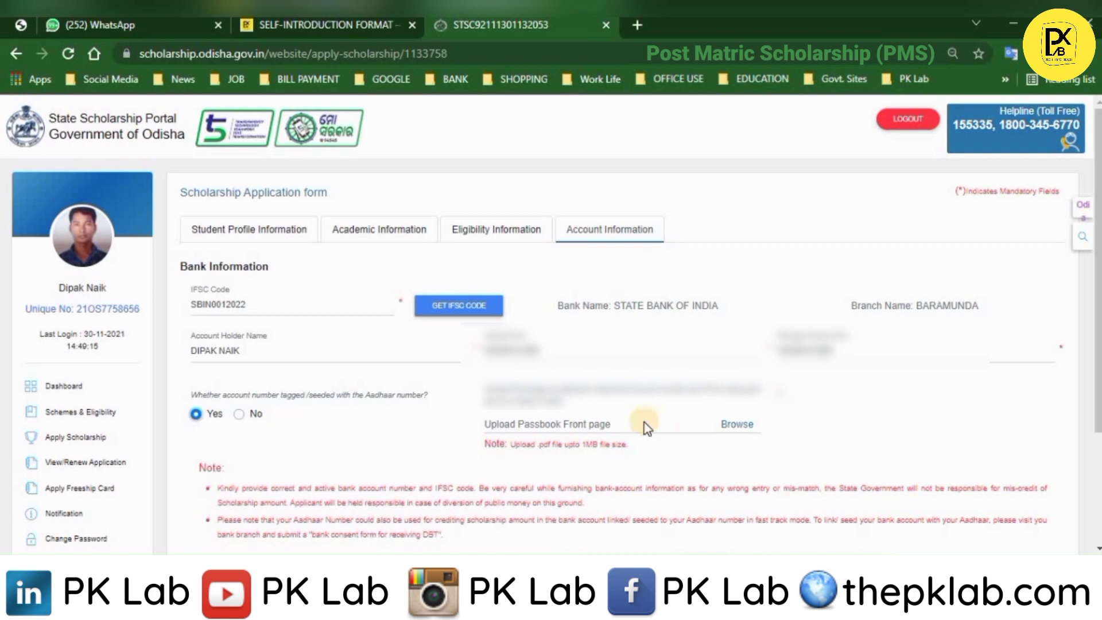
# - Upload Bank.pdf as the passbook front page
pyautogui.click(742, 425)
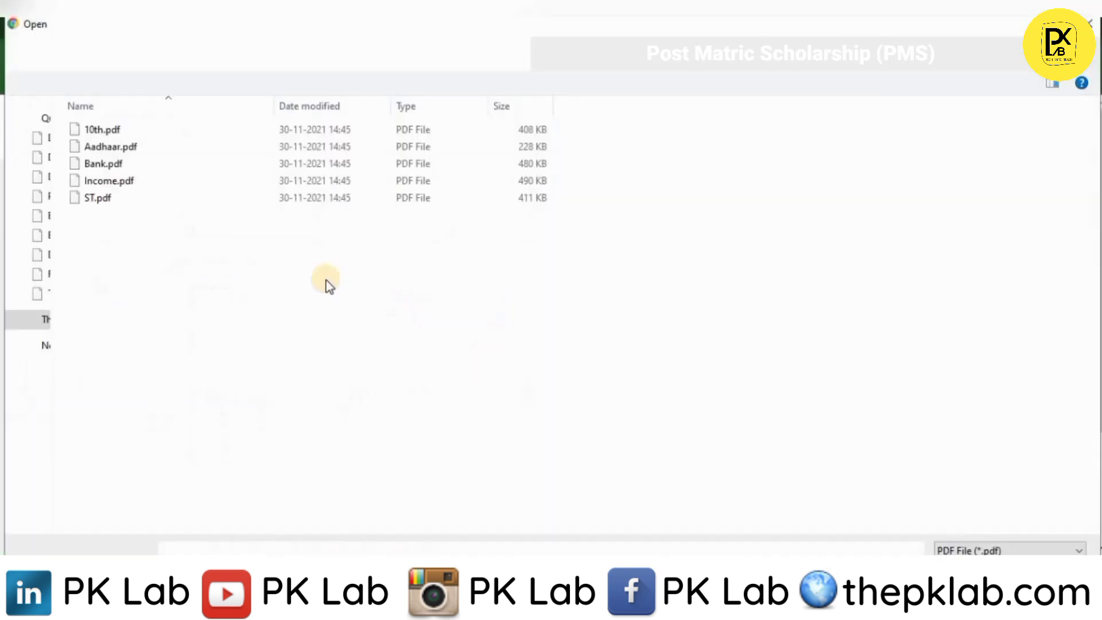
pyautogui.click(166, 163)
pyautogui.press('Return')
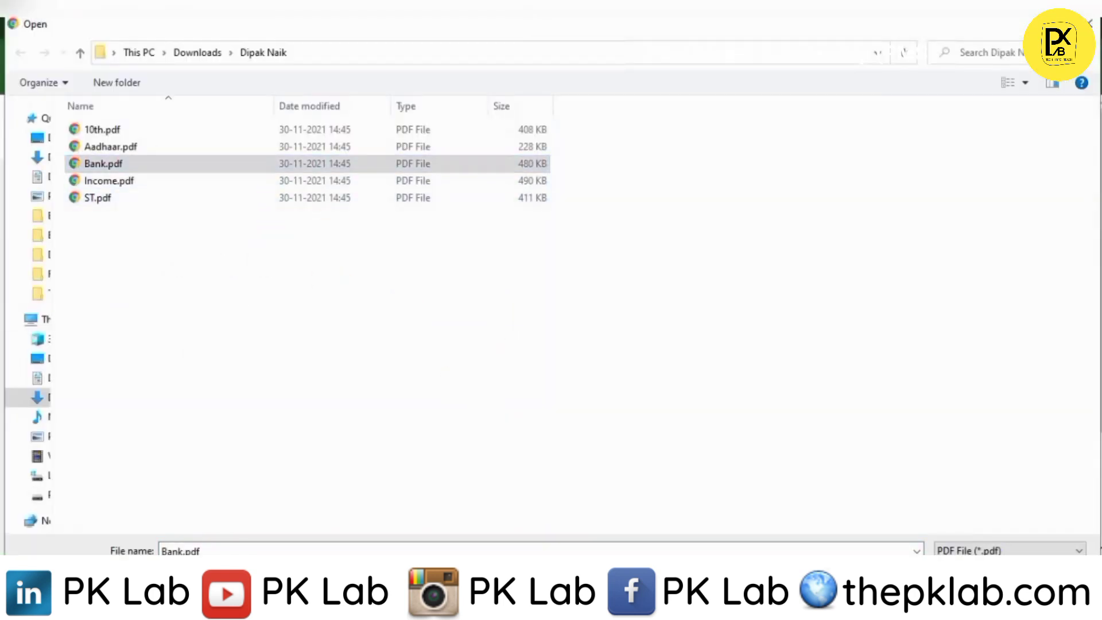
# - Save the bank information as a draft and continue to Application Confirmation
pyautogui.scroll(-3, 815, 463)
pyautogui.click(637, 409)
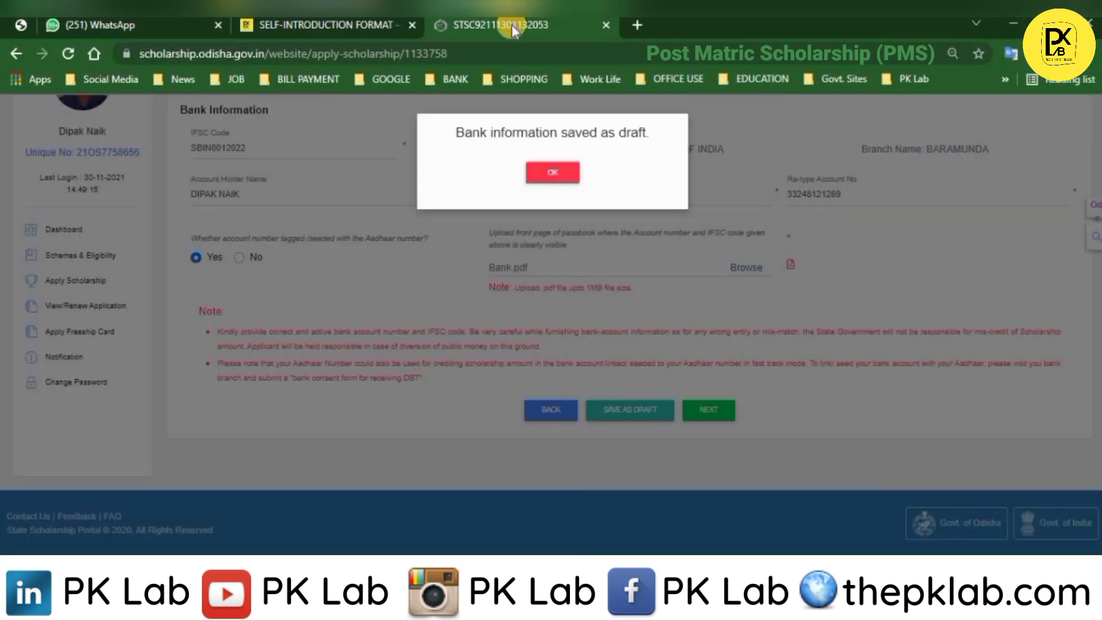
pyautogui.click(648, 415)
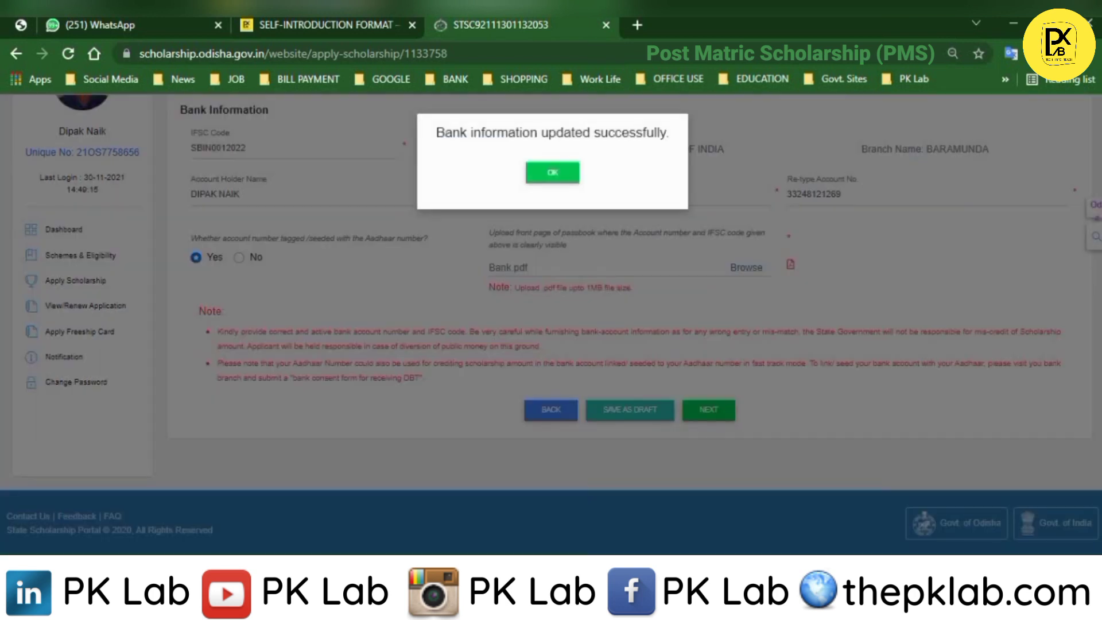
pyautogui.click(553, 171)
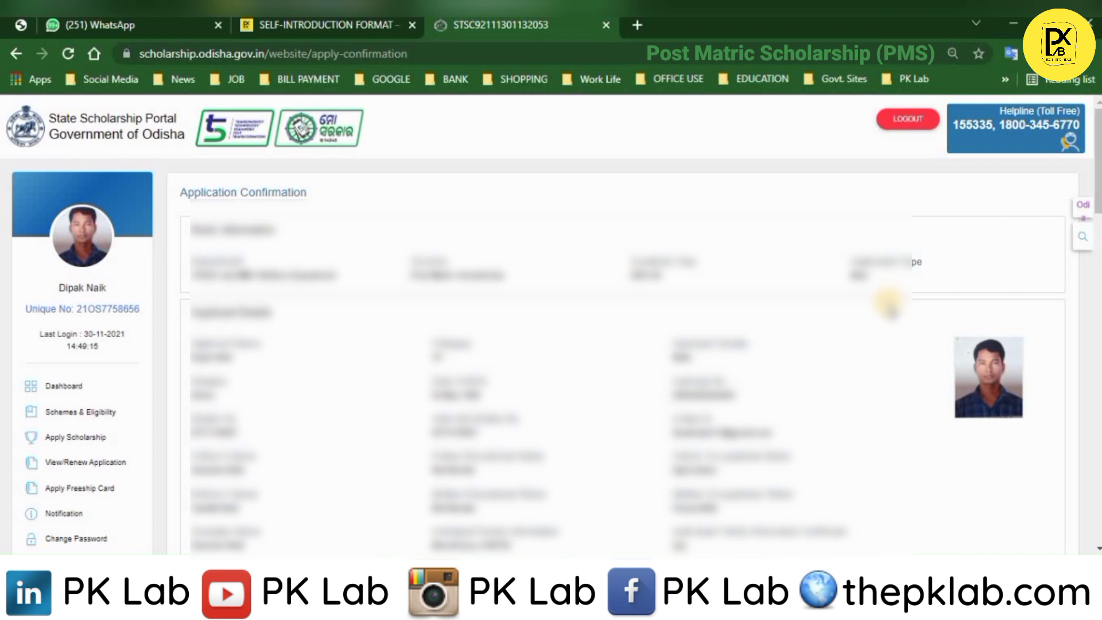
# - Tick every 'I agree' declaration, click CONFIRM, and answer YES to submit the application
pyautogui.scroll(-20, 890, 308)
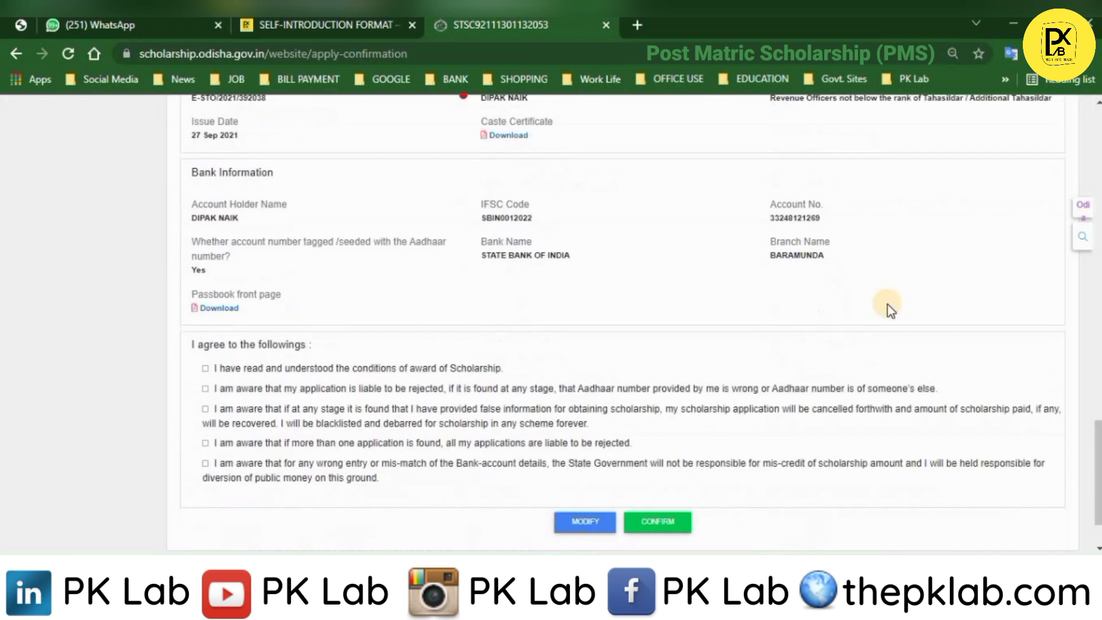
pyautogui.click(204, 295)
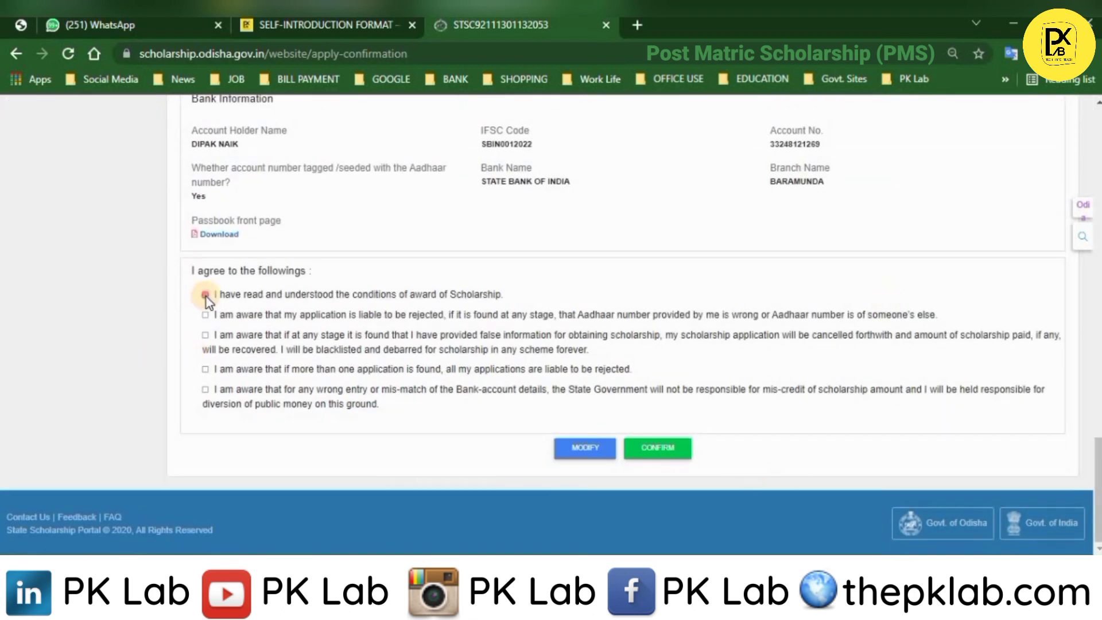
pyautogui.click(204, 335)
pyautogui.click(205, 369)
pyautogui.click(205, 389)
pyautogui.click(672, 453)
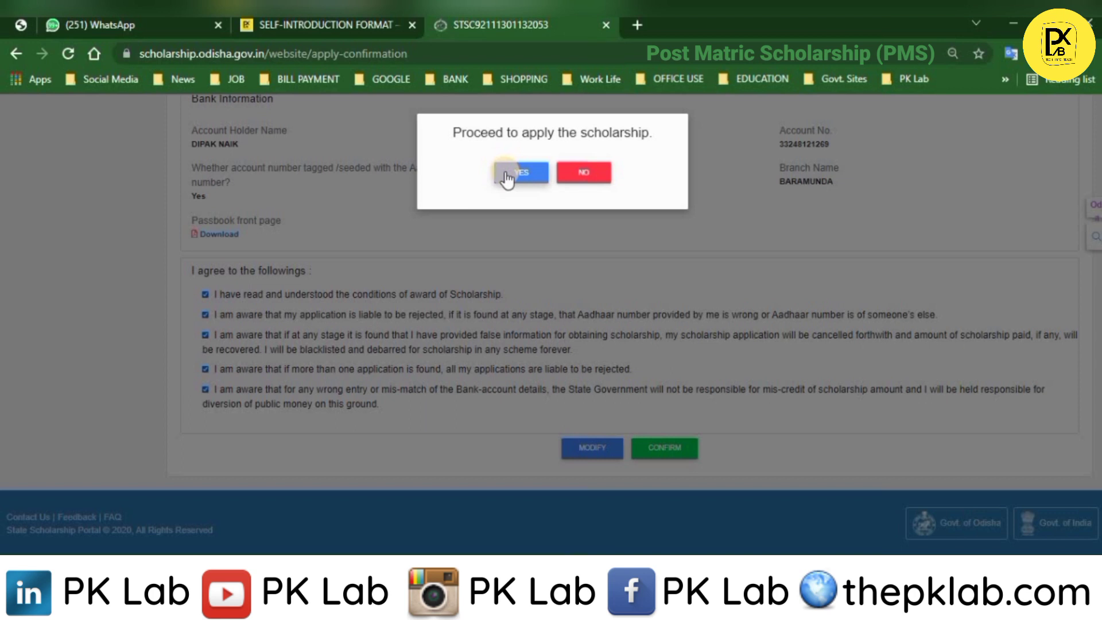
pyautogui.click(506, 177)
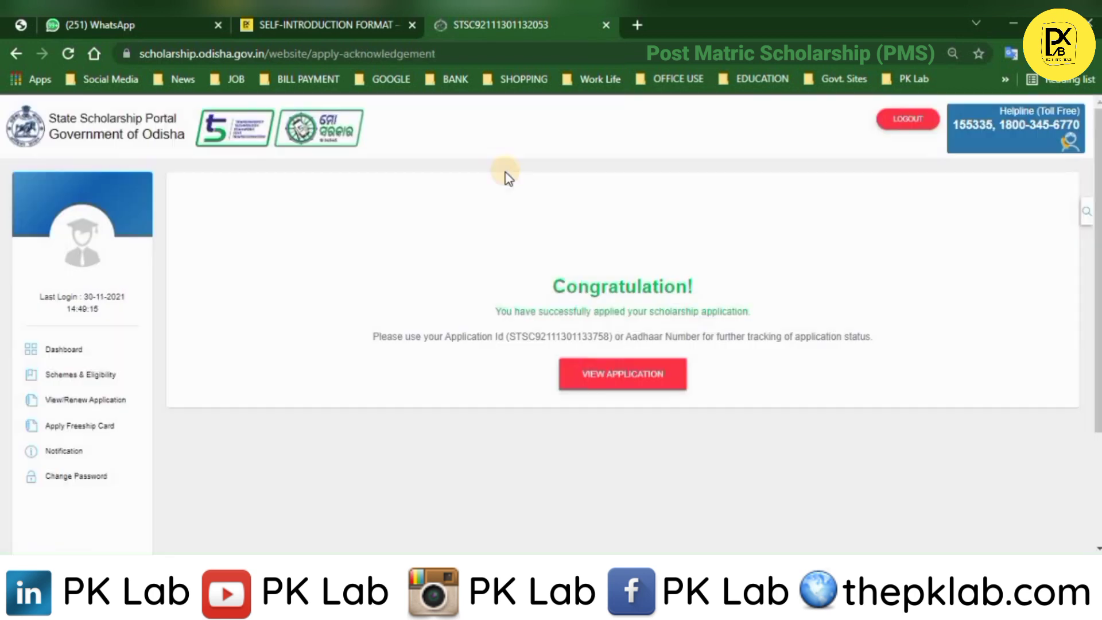
# - Open the submitted application and print it to PDF with background graphics enabled
pyautogui.click(669, 417)
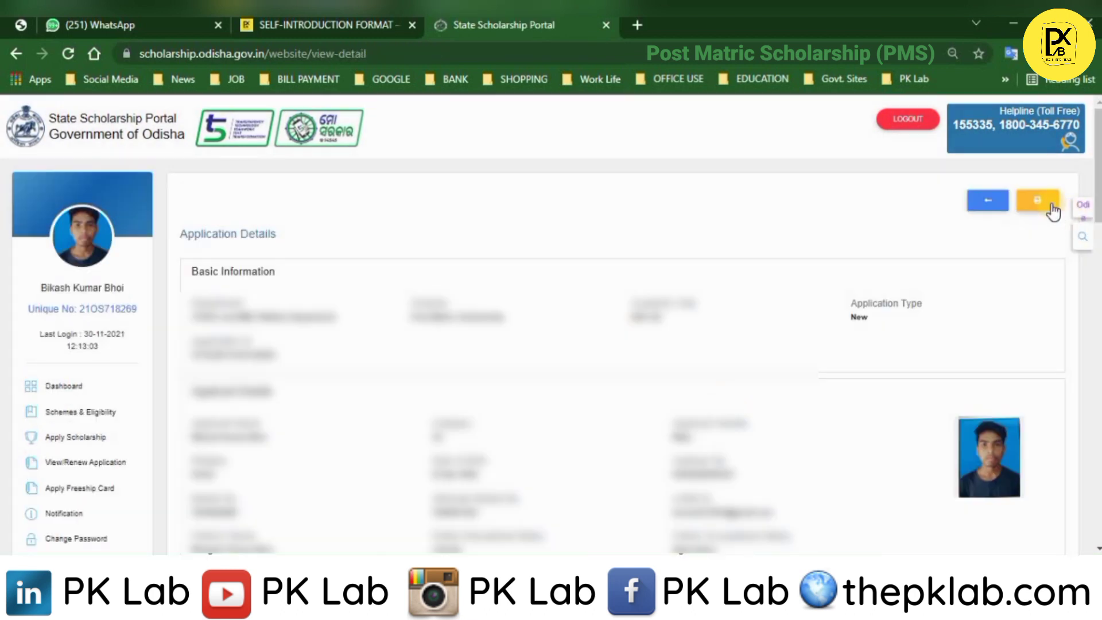
pyautogui.click(1023, 204)
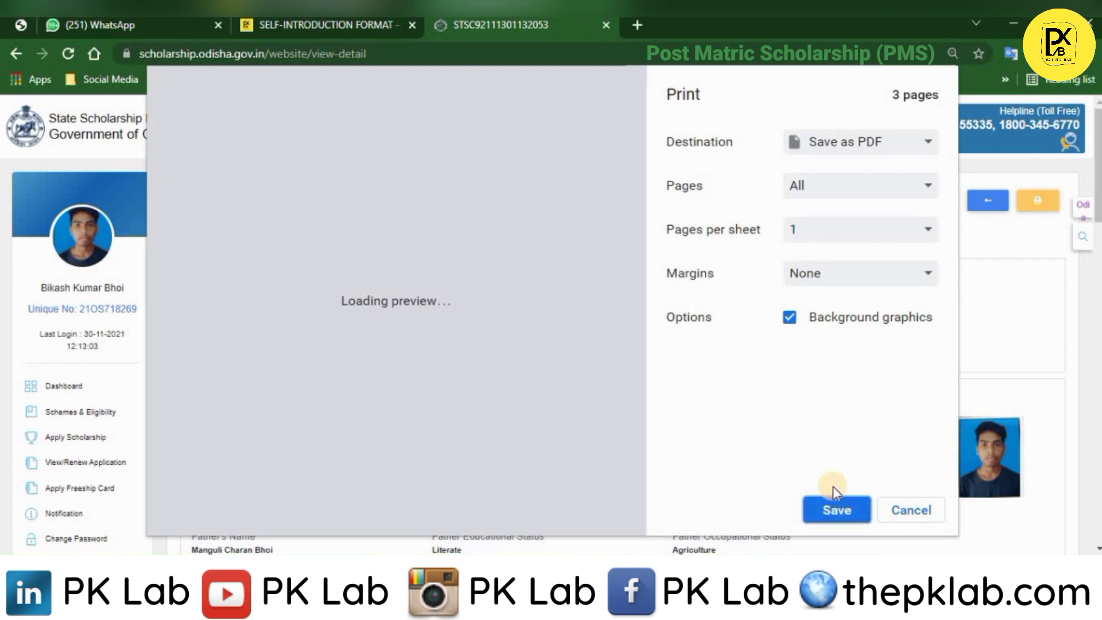
pyautogui.click(797, 321)
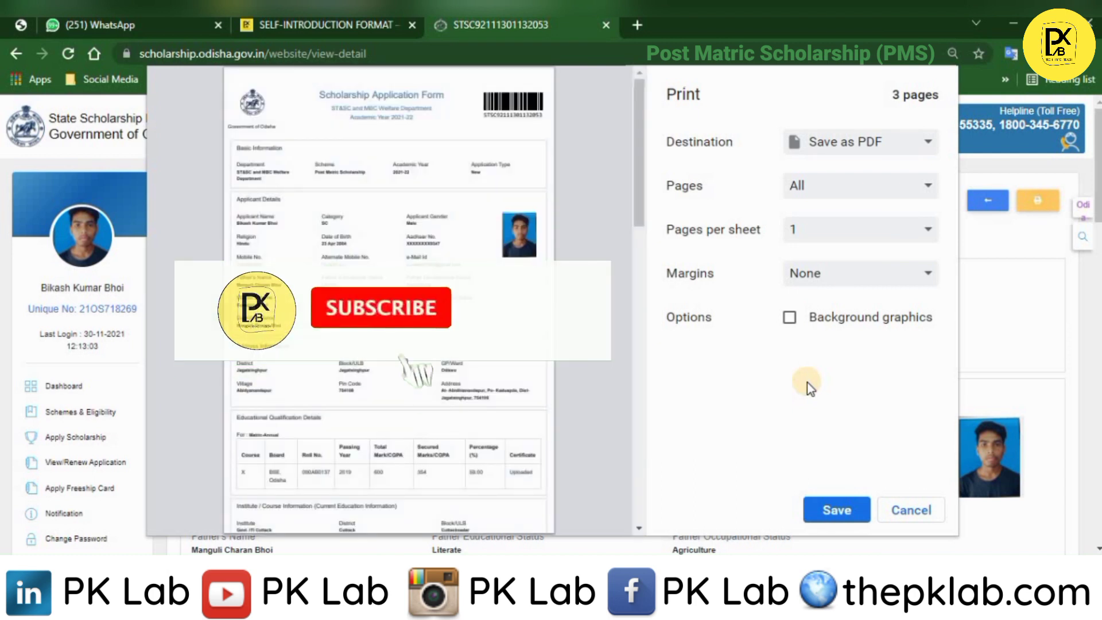
pyautogui.click(802, 320)
pyautogui.click(836, 510)
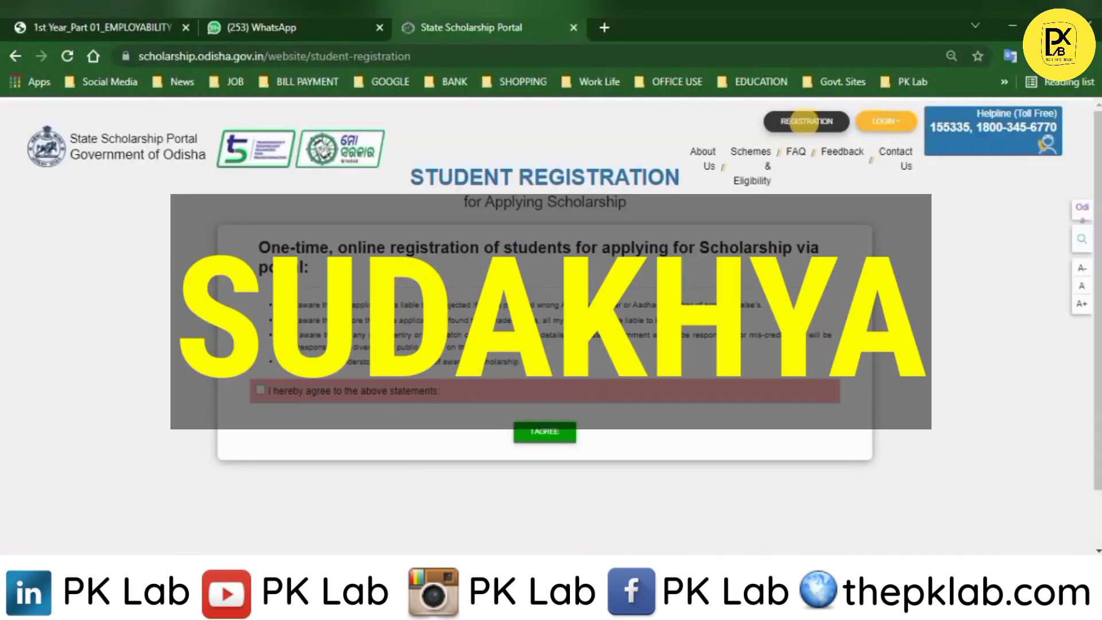
# - Accept the one-time registration statements and proceed to the Student Registration form
pyautogui.click(538, 474)
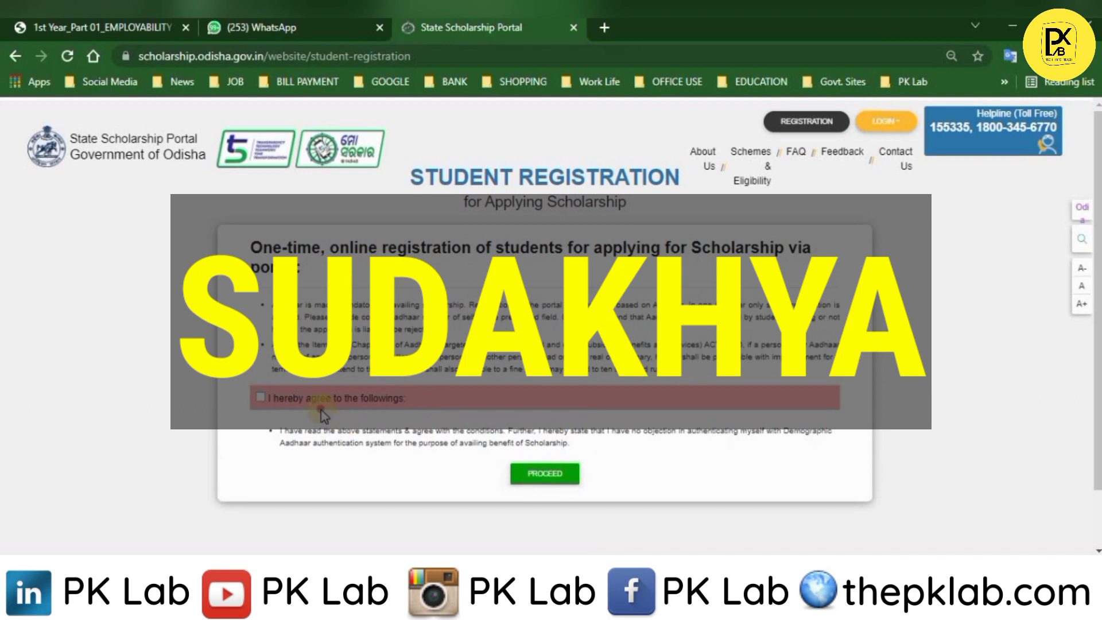
pyautogui.click(319, 400)
pyautogui.click(542, 474)
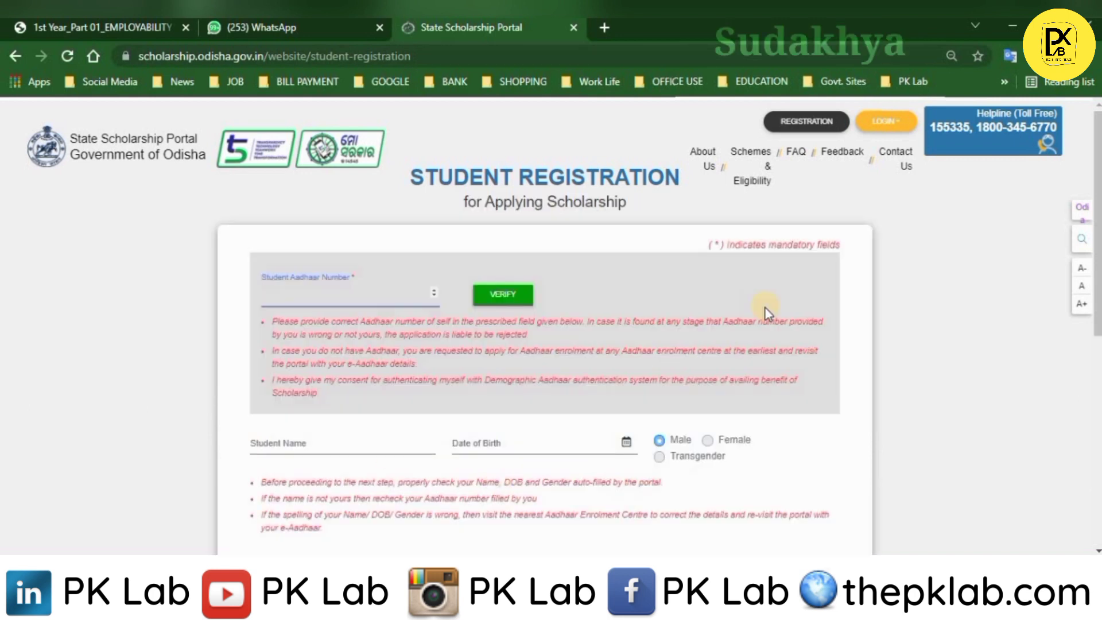
# - Enter the student's Aadhaar number and verify it with the received OTP
pyautogui.click(321, 292)
pyautogui.write('1234567')
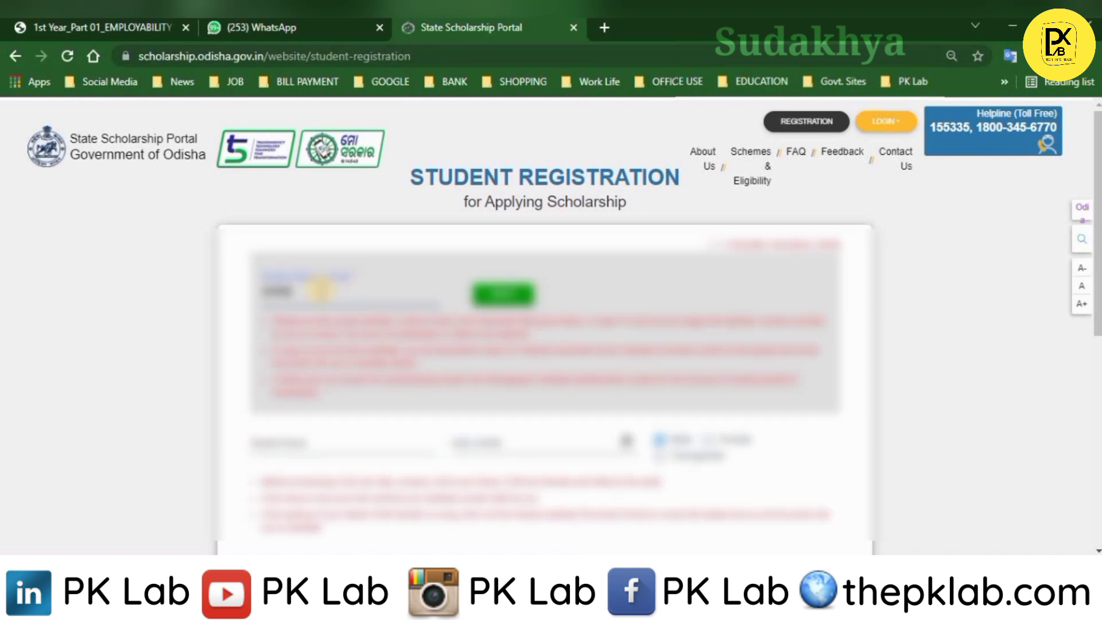
pyautogui.write('89')
pyautogui.click(503, 294)
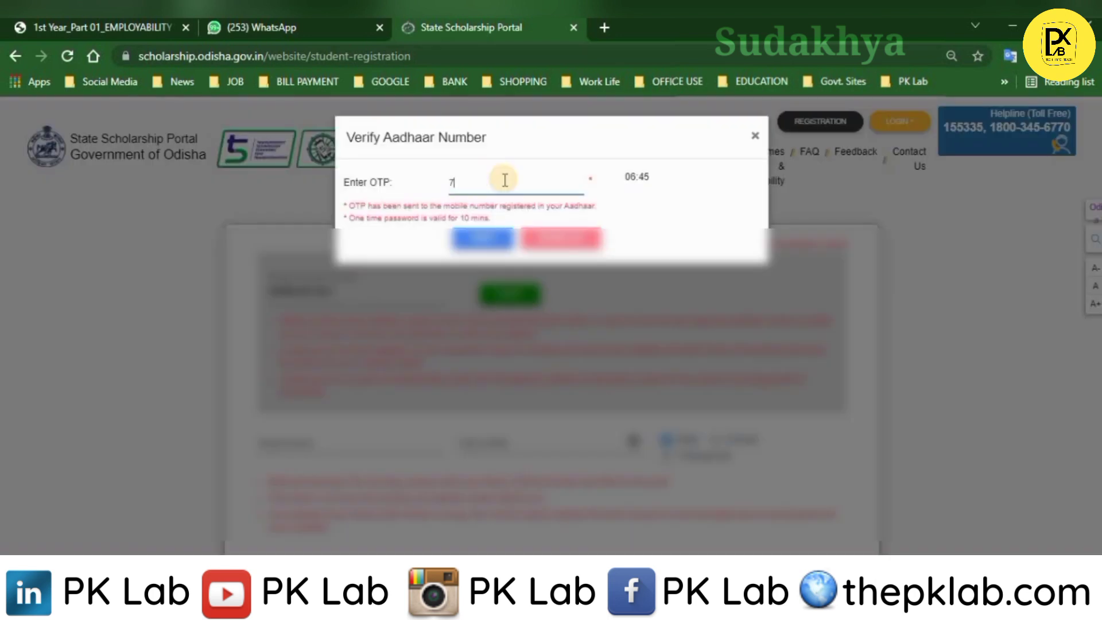
pyautogui.press('BackSpace')
pyautogui.click(477, 240)
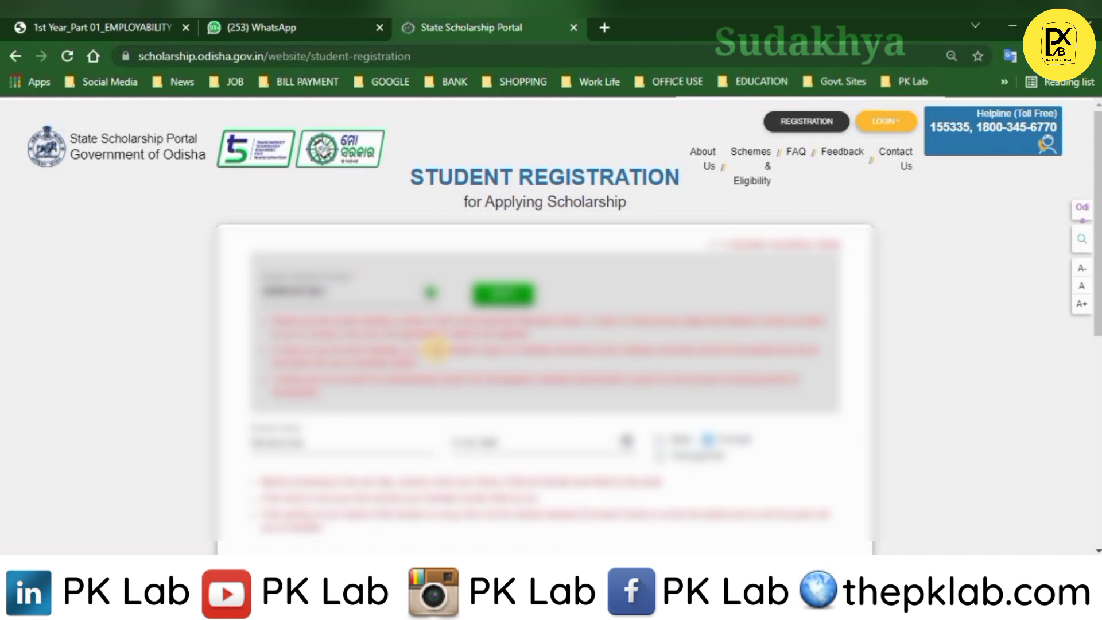
# - Enter a numeric value in the next registration field
pyautogui.scroll(-2, 516, 404)
pyautogui.scroll(-2, 529, 409)
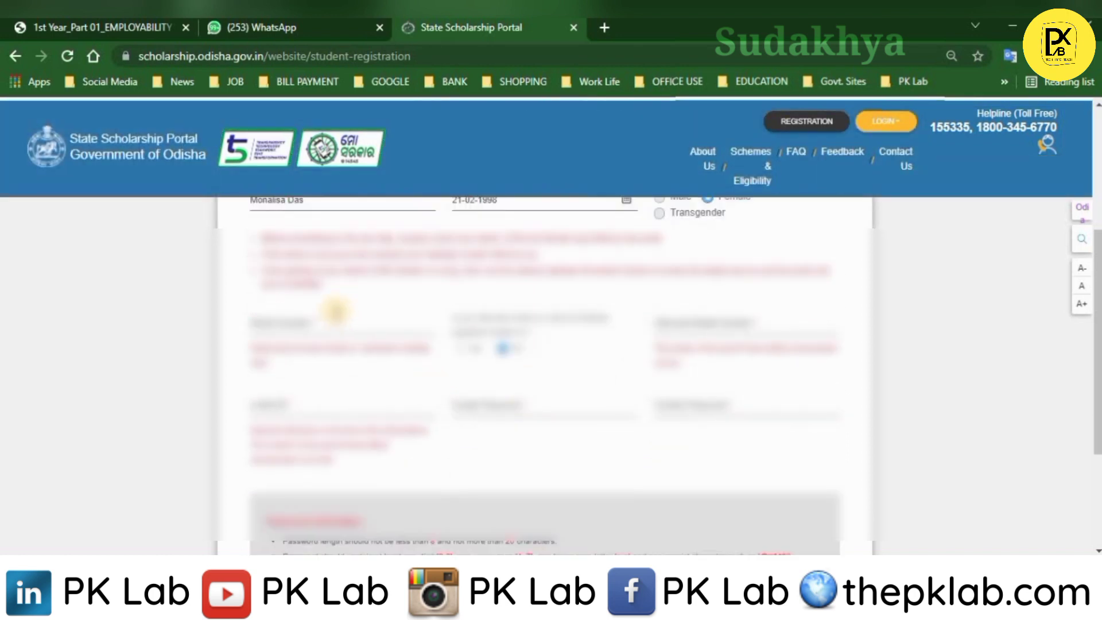
pyautogui.click(335, 322)
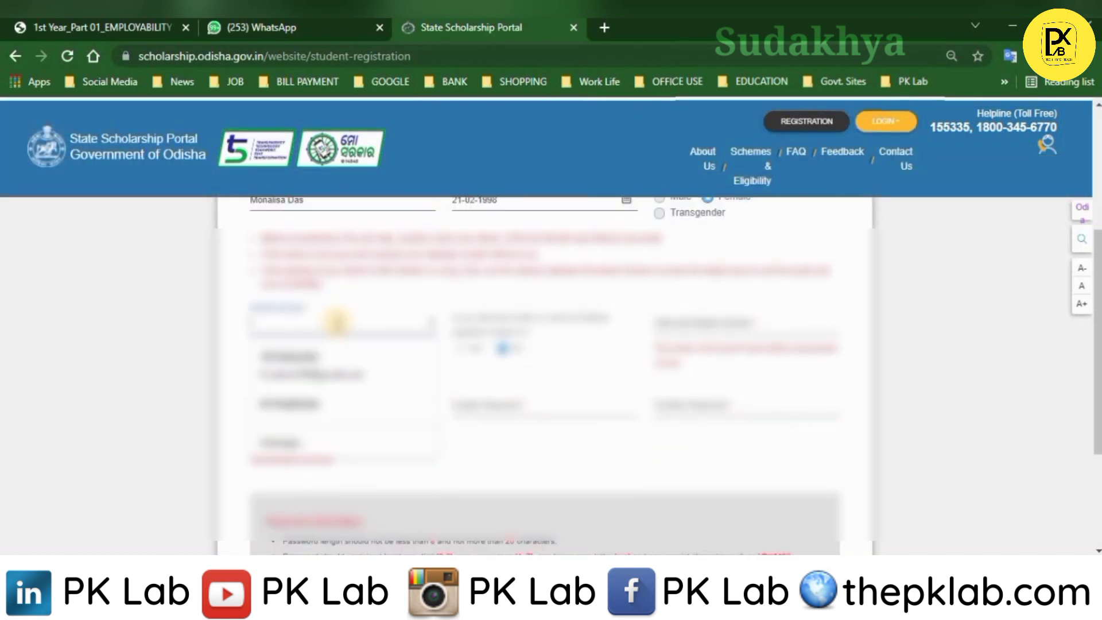
pyautogui.write('1234567')
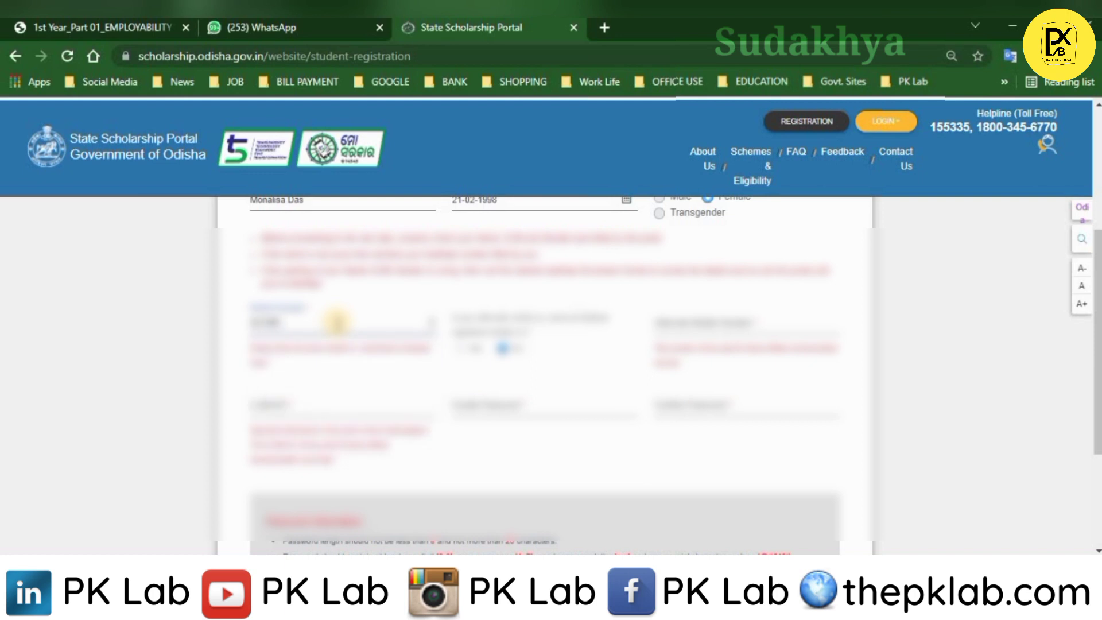